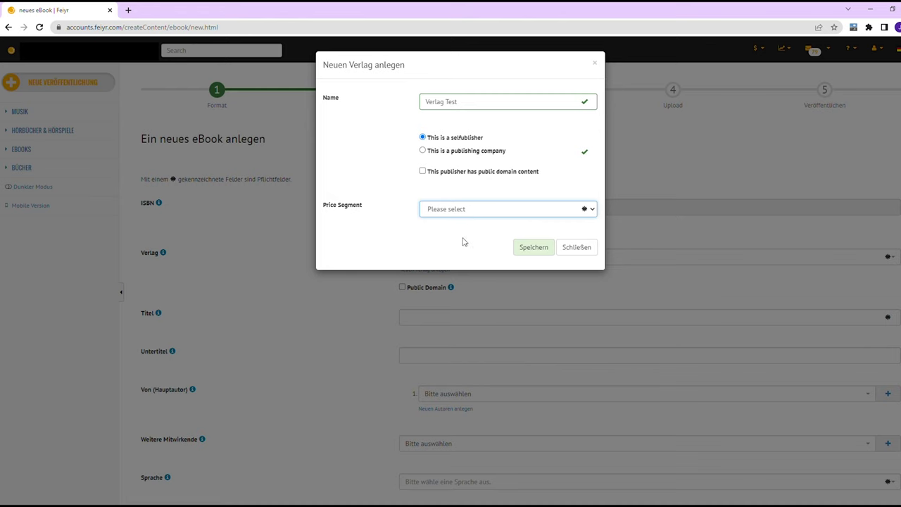
# - Choose a price segment for the new self-publisher Verlag Test and save the publisher
pyautogui.click(464, 241)
pyautogui.click(540, 249)
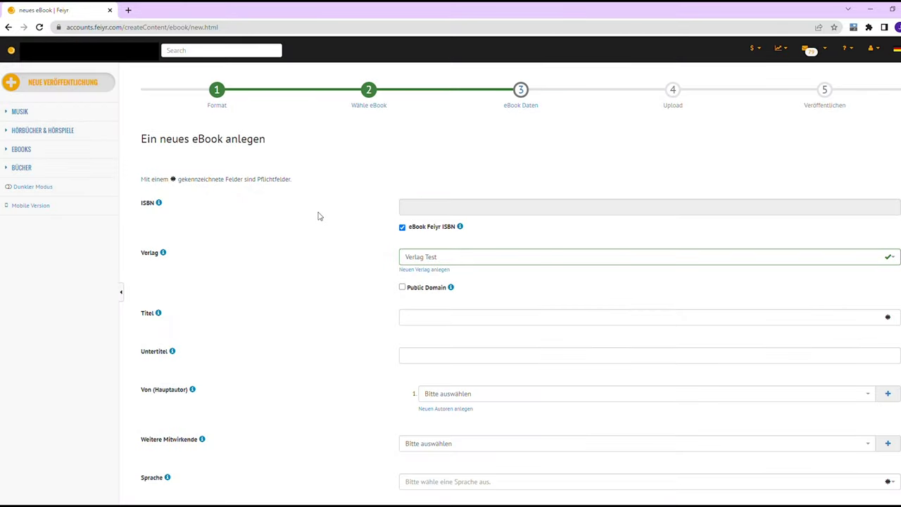
# - Enter "eBook Test" as the title and apply the suggested autocorrection so it reads "EBook Test"
pyautogui.scroll(-1, 317, 215)
pyautogui.scroll(-1, 318, 215)
pyautogui.click(425, 228)
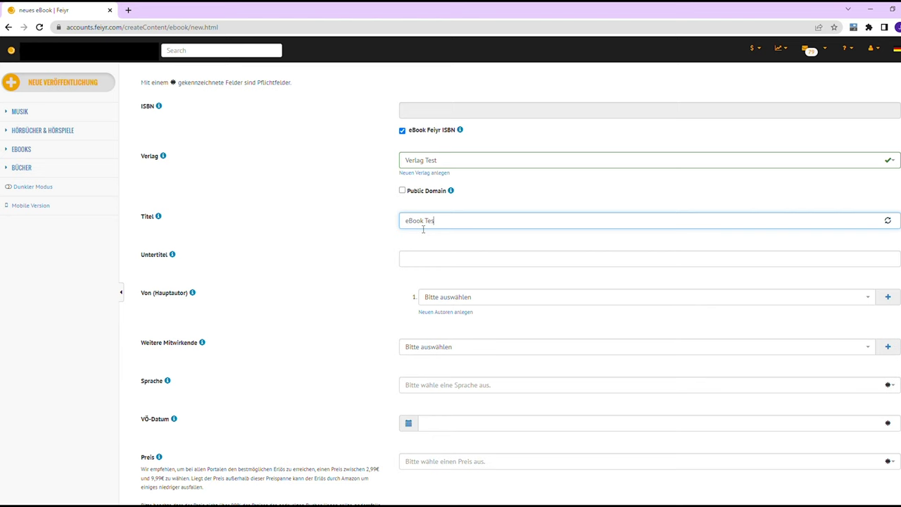
pyautogui.click(363, 231)
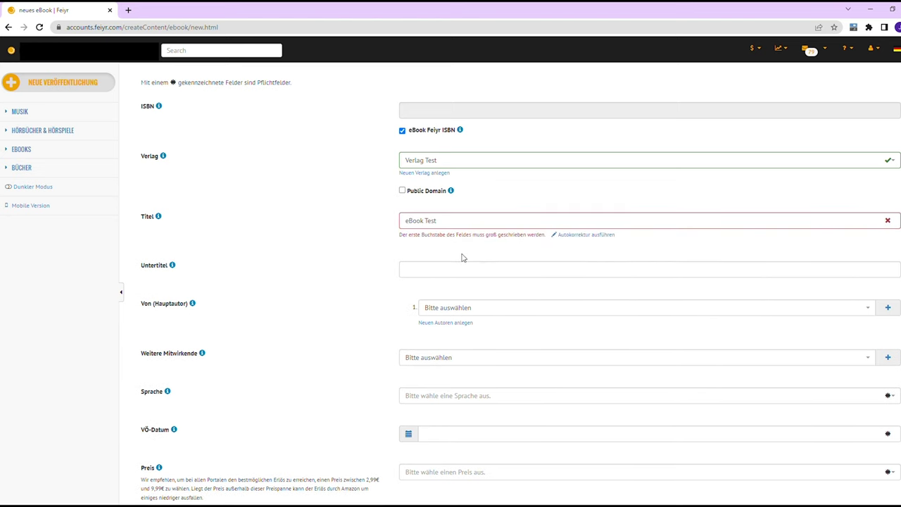
pyautogui.click(562, 235)
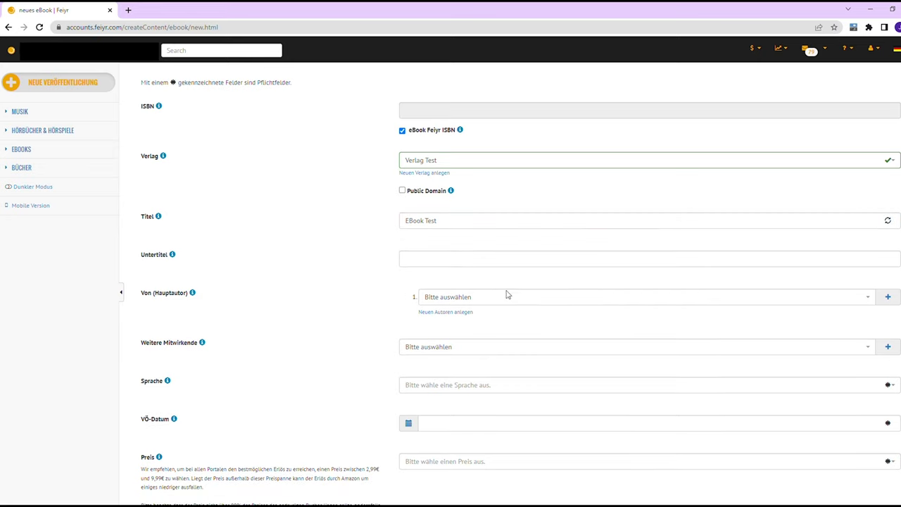
# - Create a new author named "Autor Test" as the eBook's main author
pyautogui.scroll(-1, 296, 225)
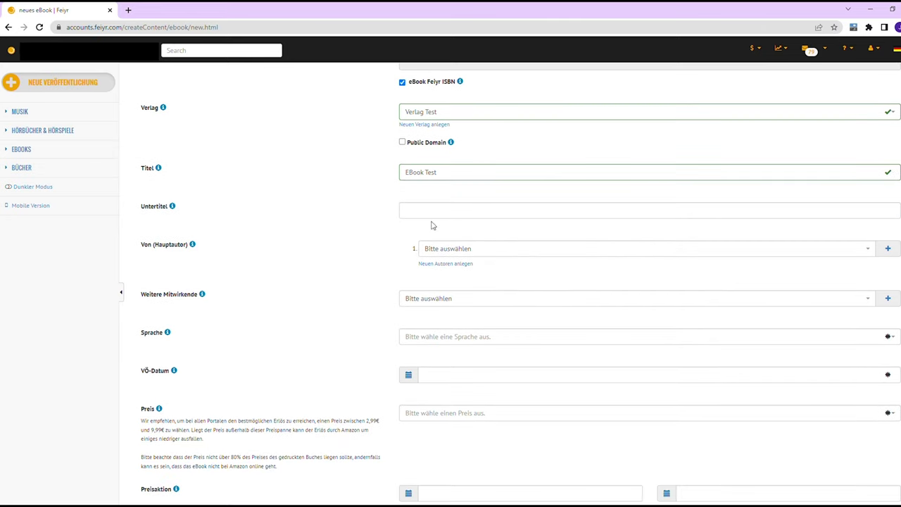
pyautogui.click(462, 263)
pyautogui.write('Autor Test')
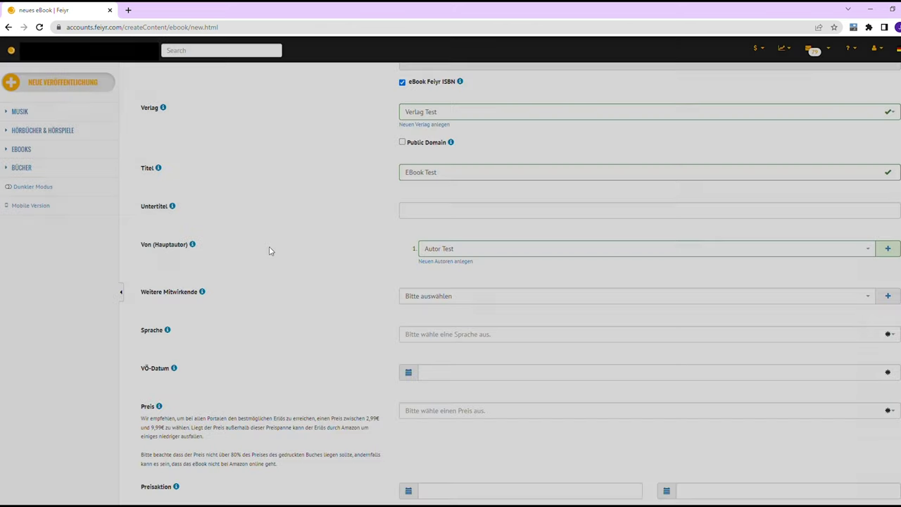
# - Set the eBook's language to Deutsch and its publication date to 25.06.2022
pyautogui.scroll(-2, 278, 255)
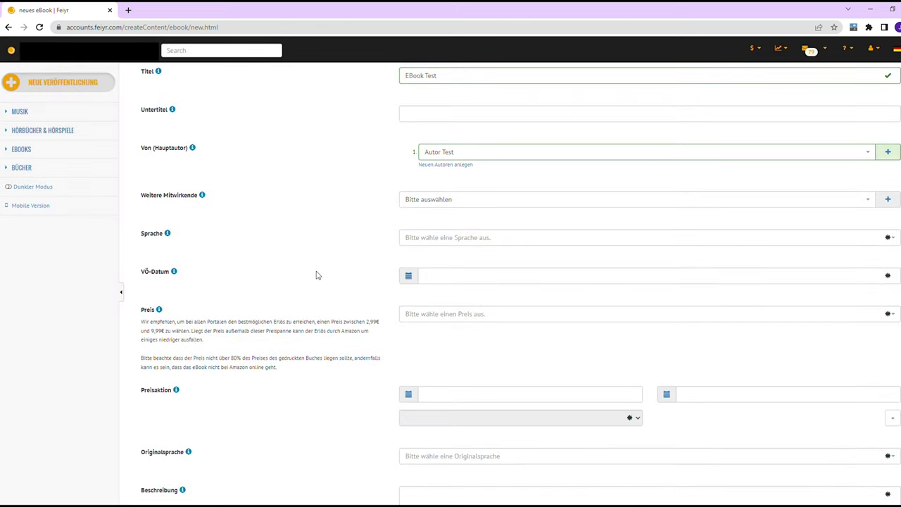
pyautogui.click(429, 242)
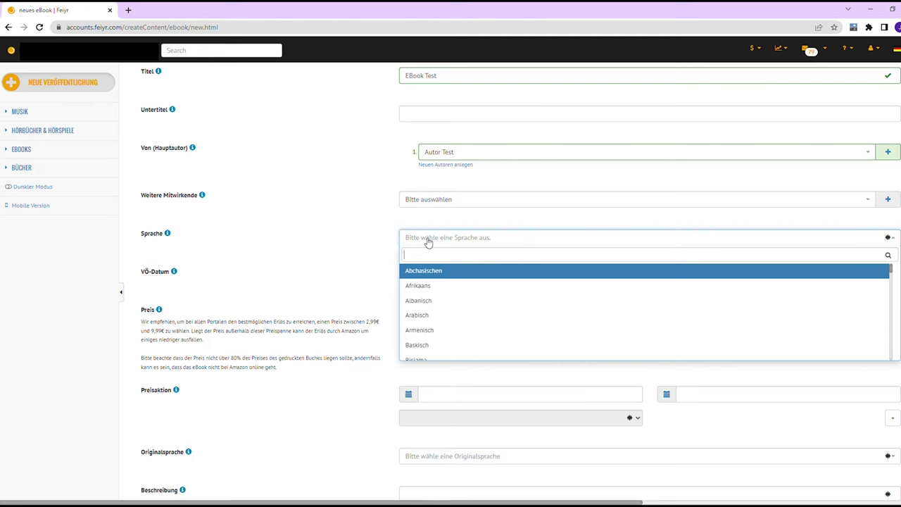
pyautogui.write('deut')
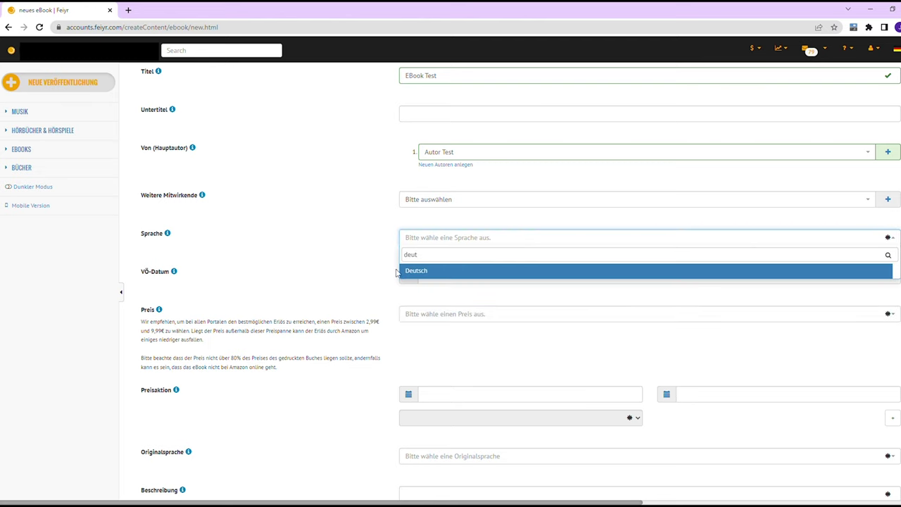
pyautogui.click(414, 272)
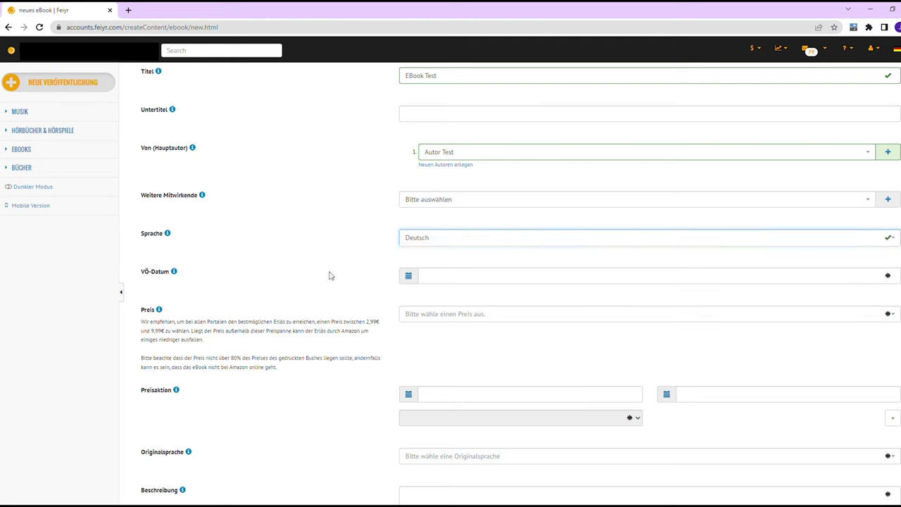
pyautogui.click(411, 280)
pyautogui.click(514, 295)
pyautogui.click(500, 367)
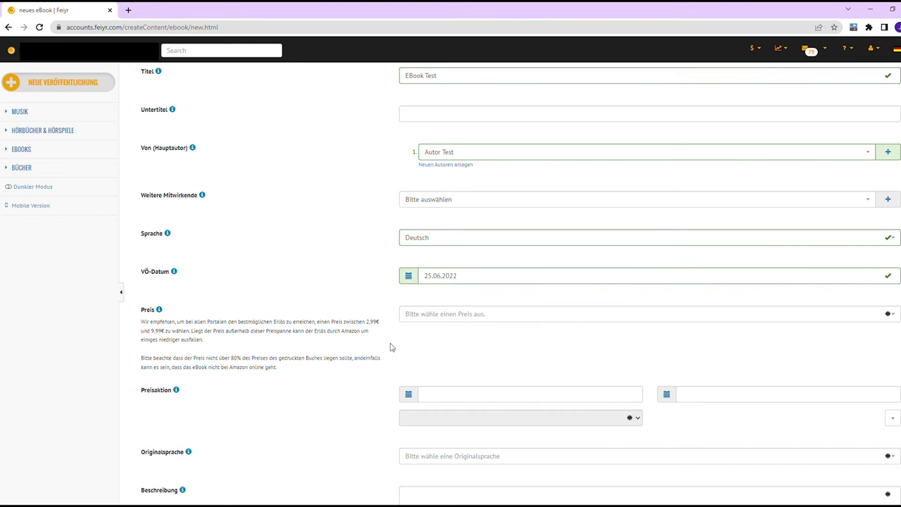
# - Set the eBook's price to 9,99€
pyautogui.click(466, 319)
pyautogui.scroll(-3, 455, 366)
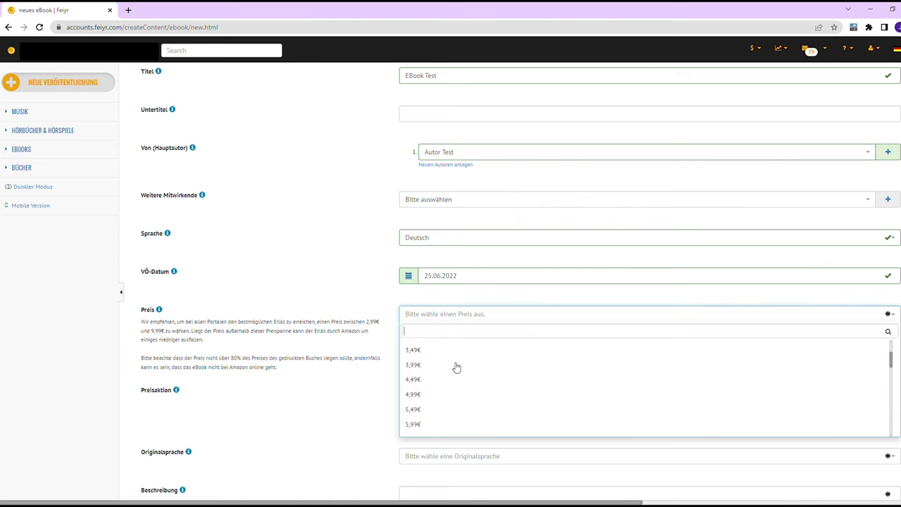
pyautogui.scroll(-2, 455, 366)
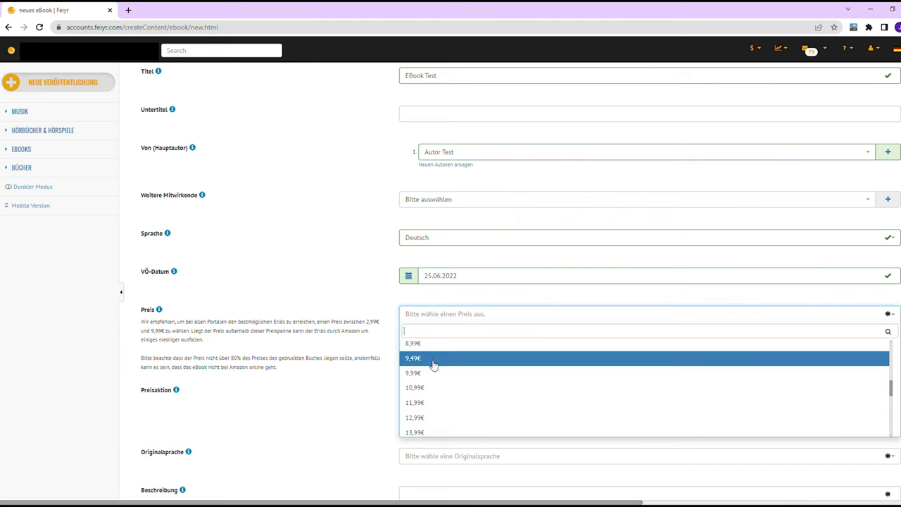
pyautogui.click(431, 374)
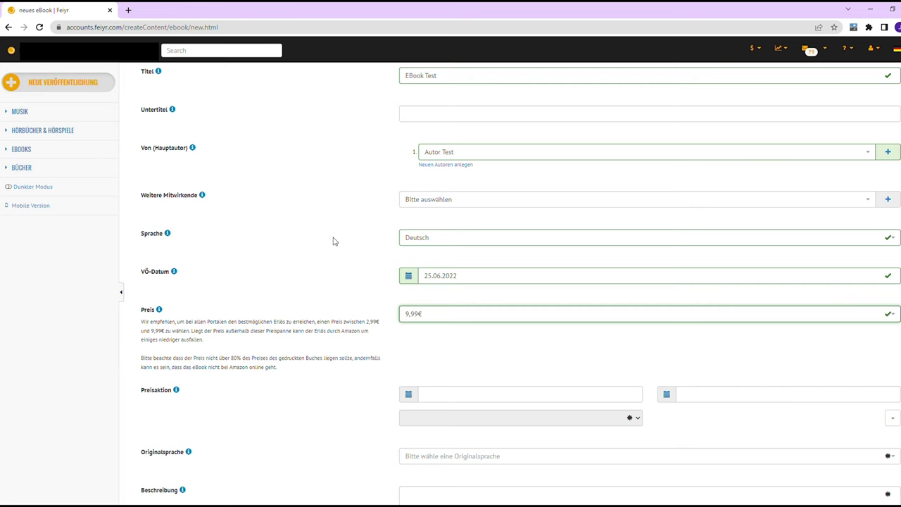
# - Set the original language to Deutsch and paste the Lorem ipsum text as the eBook's description
pyautogui.scroll(-2, 334, 241)
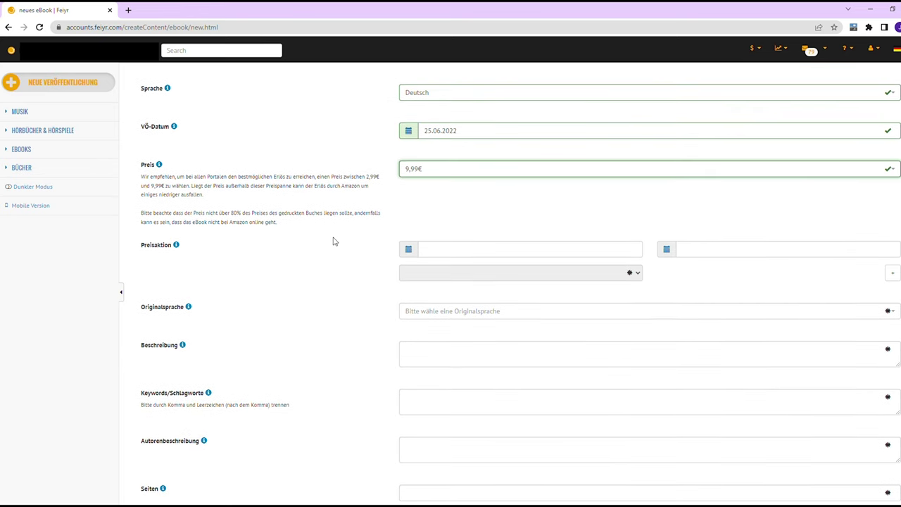
pyautogui.click(463, 314)
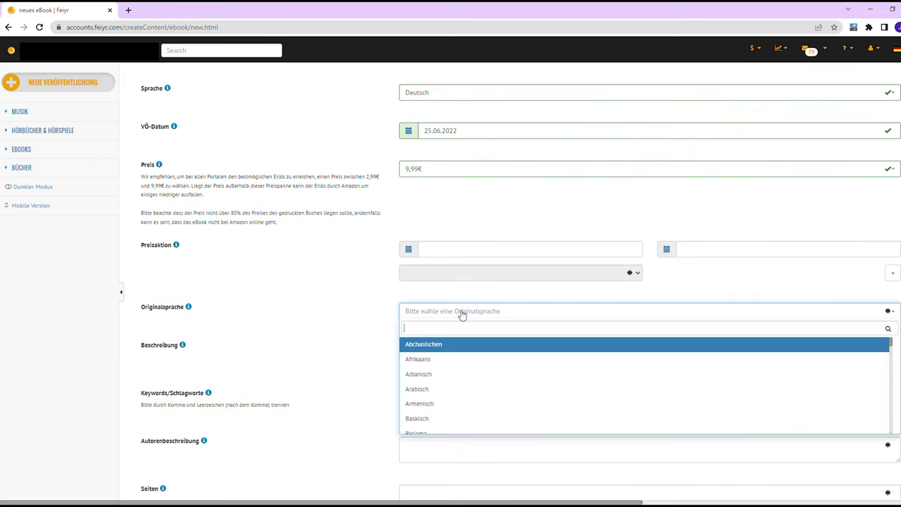
pyautogui.write('deut')
pyautogui.click(424, 345)
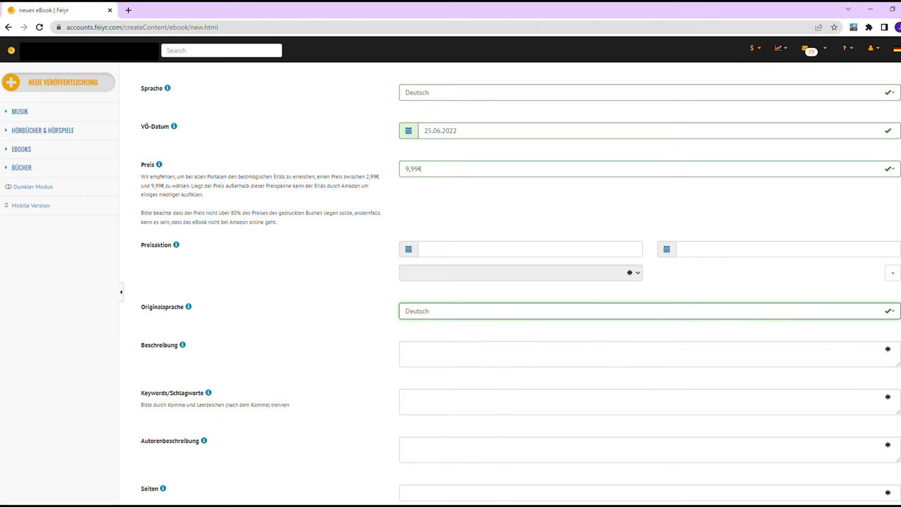
pyautogui.click(423, 359)
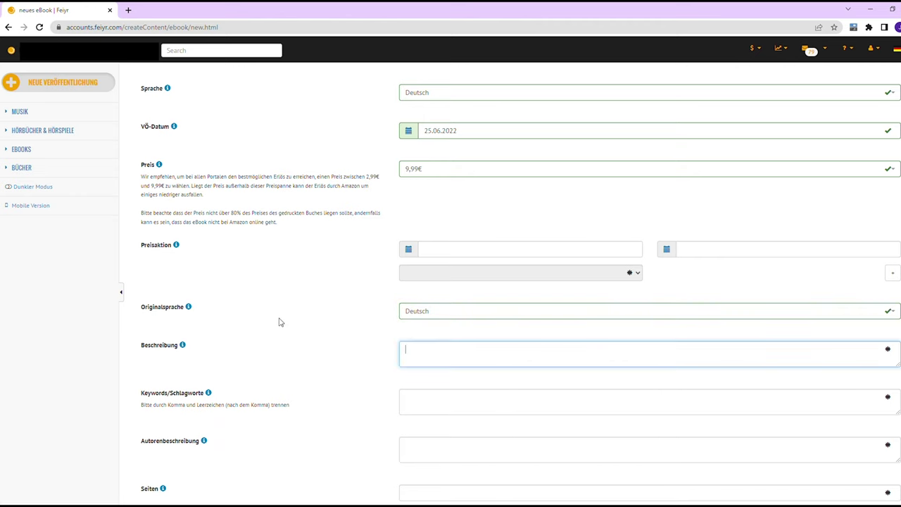
pyautogui.hotkey('ctrl', 'v')
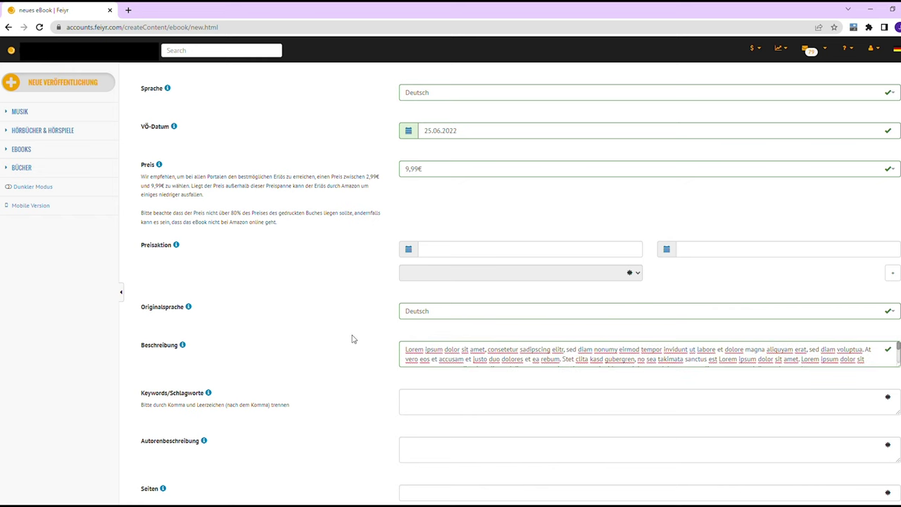
# - Enter the five comma-separated keywords "Test, Test, Test, Test, Test"
pyautogui.scroll(-1, 355, 340)
pyautogui.click(440, 350)
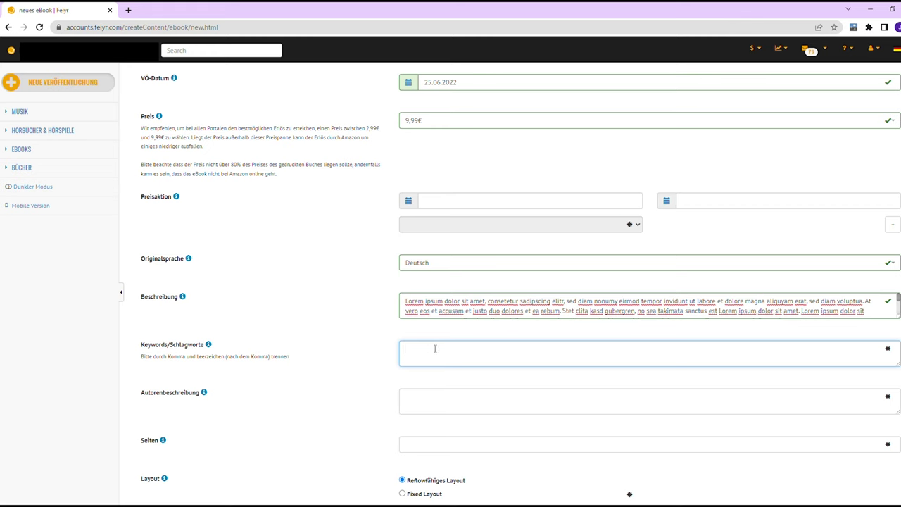
pyautogui.write('Test, Test, Test,')
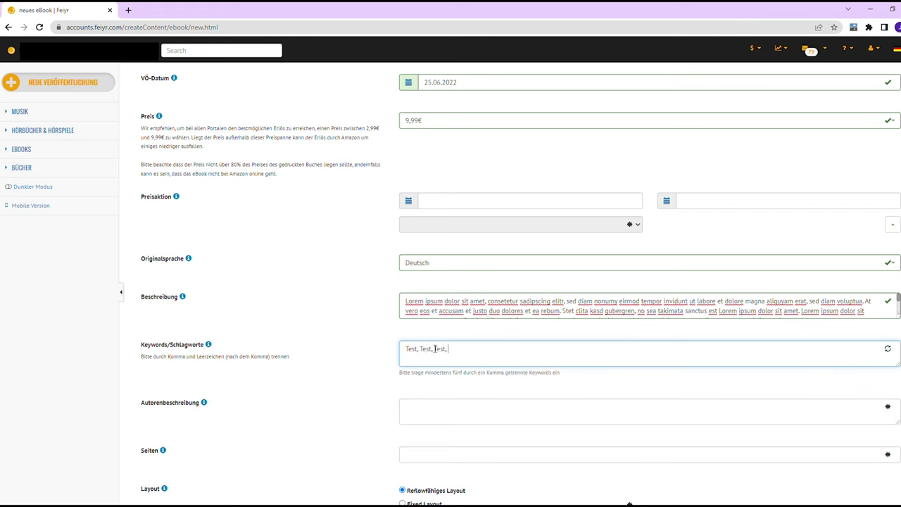
pyautogui.write(' Test,')
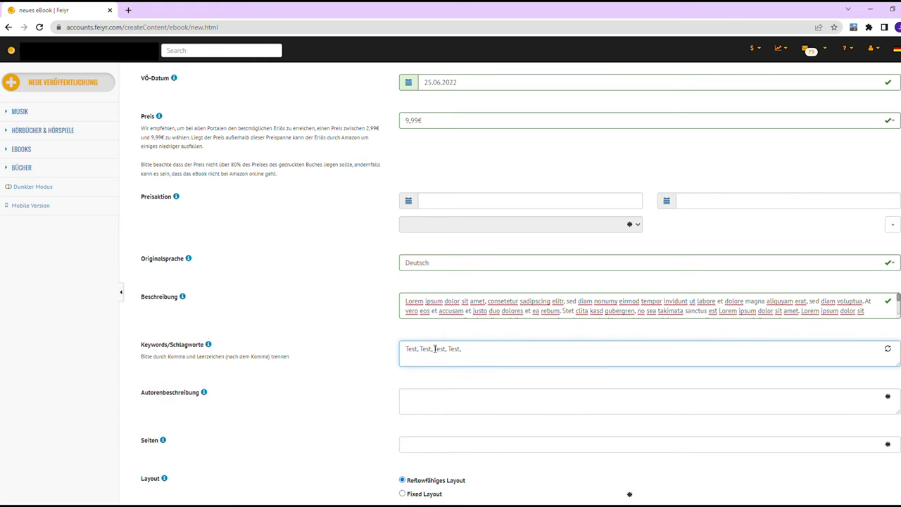
pyautogui.click(376, 335)
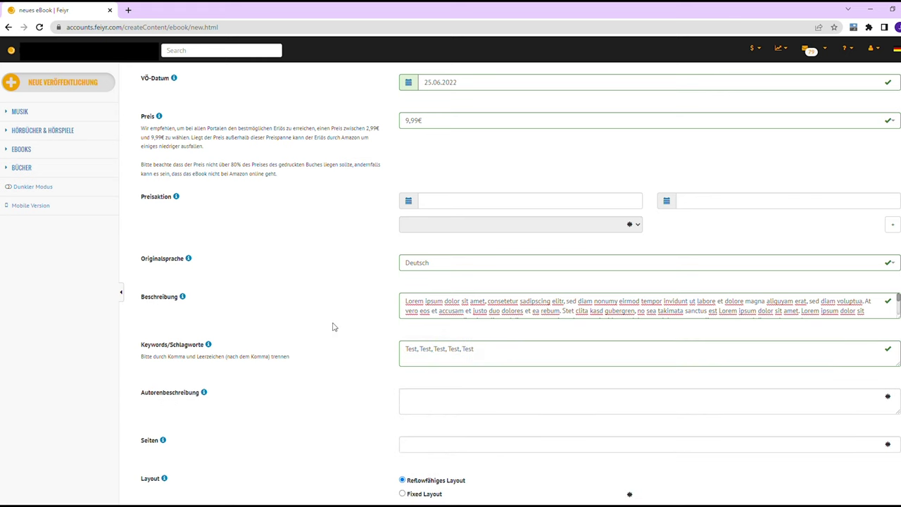
# - Paste the Lorem ipsum text as the author description and check it from its beginning
pyautogui.scroll(-1, 334, 326)
pyautogui.click(441, 308)
pyautogui.hotkey('ctrl', 'v')
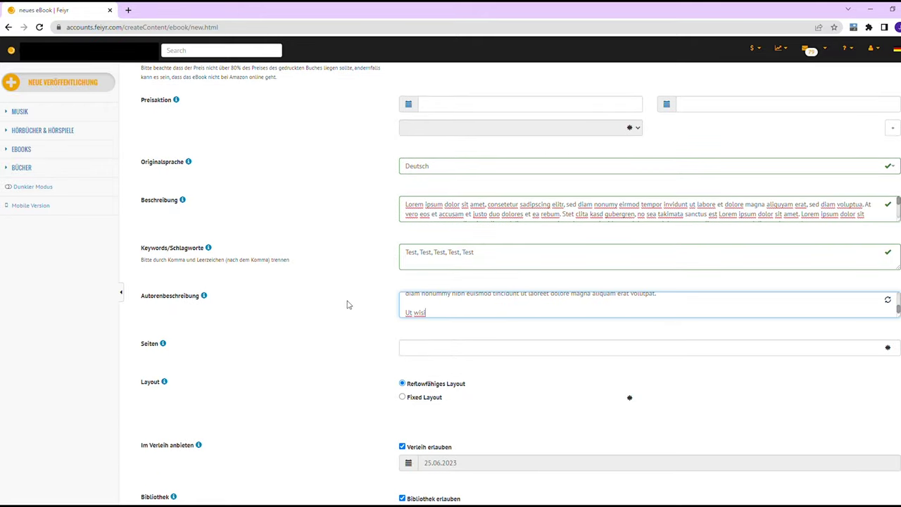
pyautogui.scroll(1, 355, 304)
pyautogui.click(338, 353)
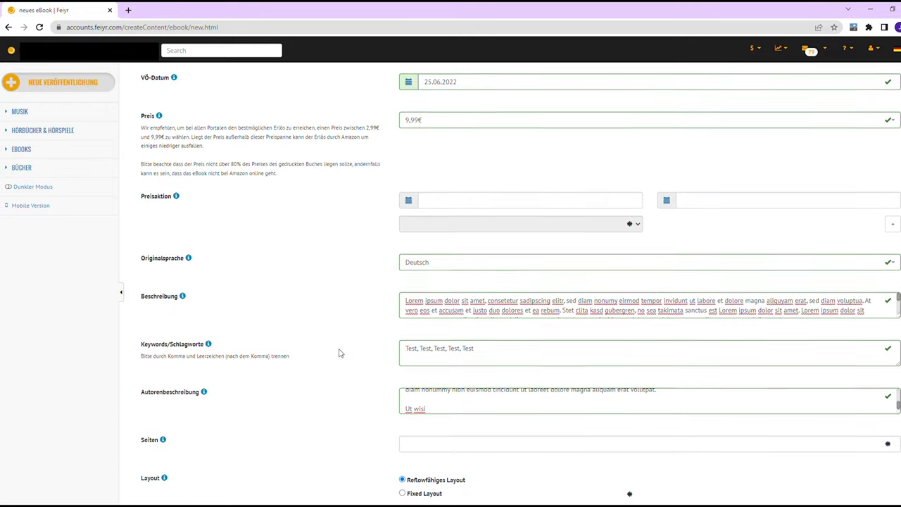
pyautogui.scroll(-1, 339, 353)
pyautogui.scroll(3, 470, 304)
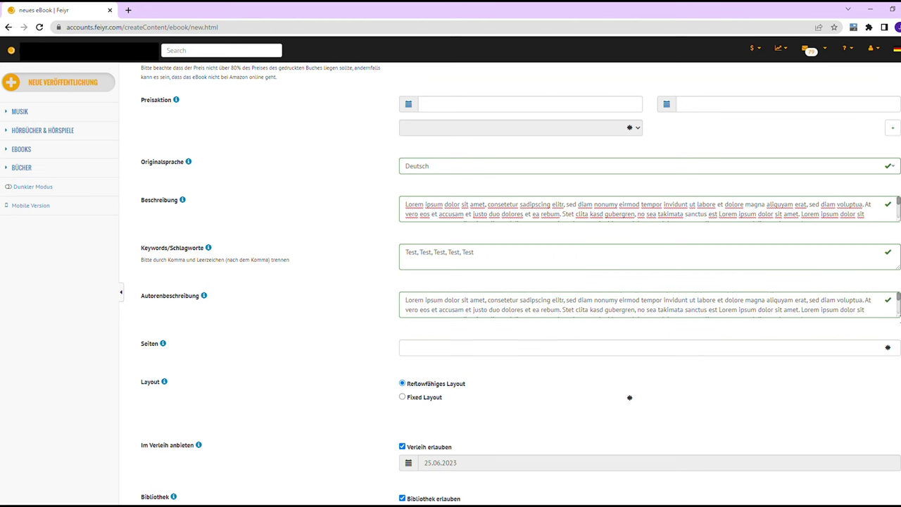
# - Set the eBook's page count to 200
pyautogui.scroll(-2, 375, 317)
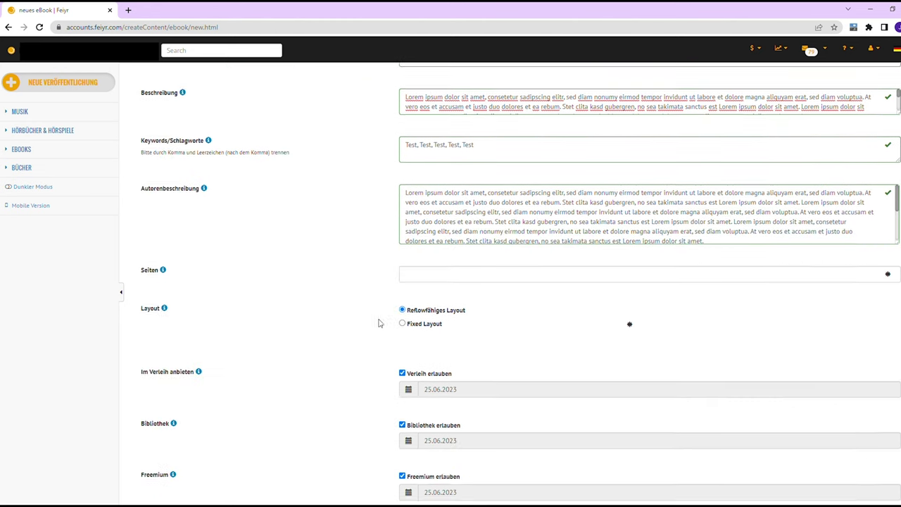
pyautogui.click(435, 237)
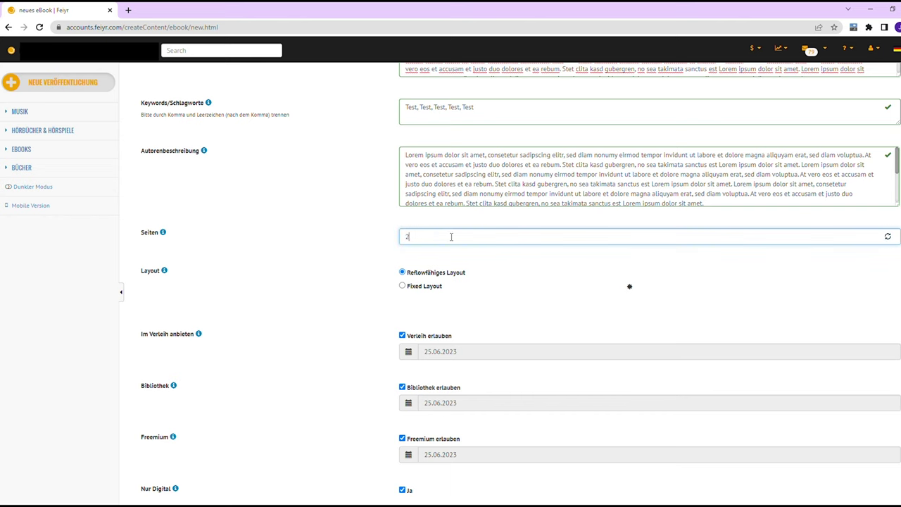
pyautogui.write('200')
pyautogui.click(356, 279)
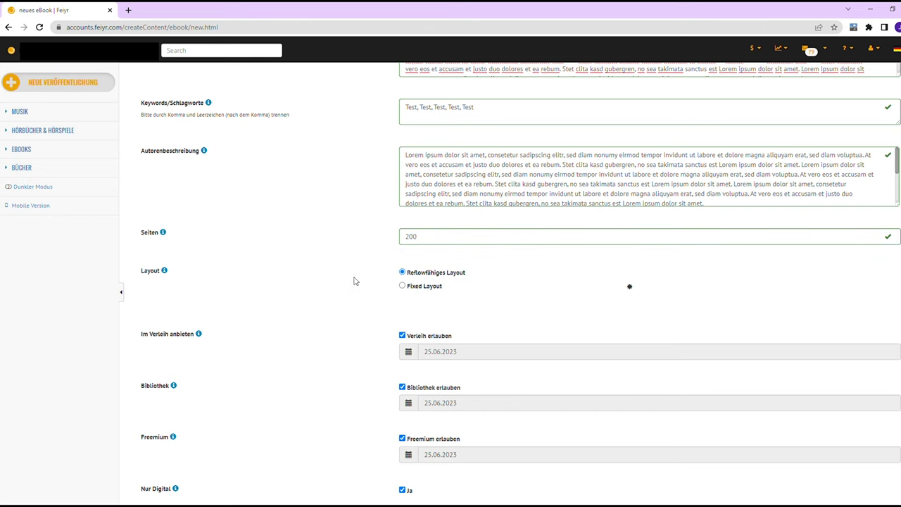
pyautogui.scroll(-1, 355, 281)
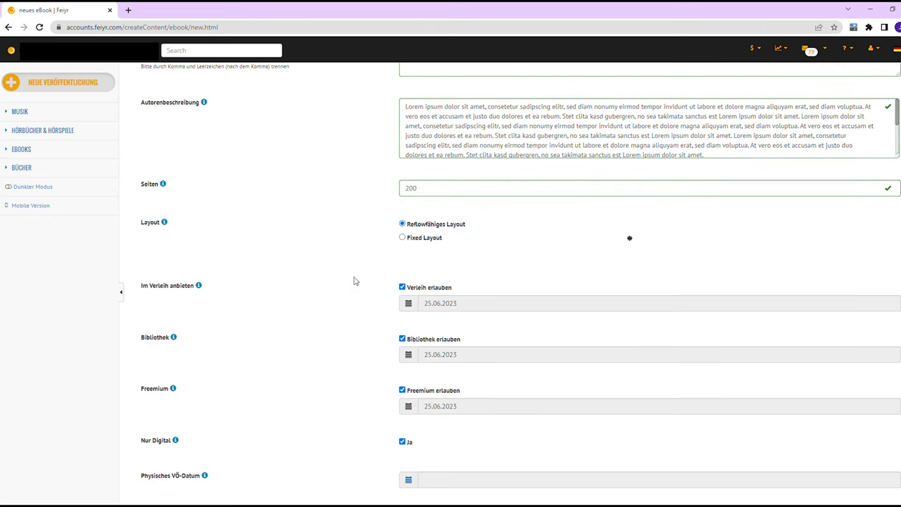
pyautogui.scroll(-2, 451, 280)
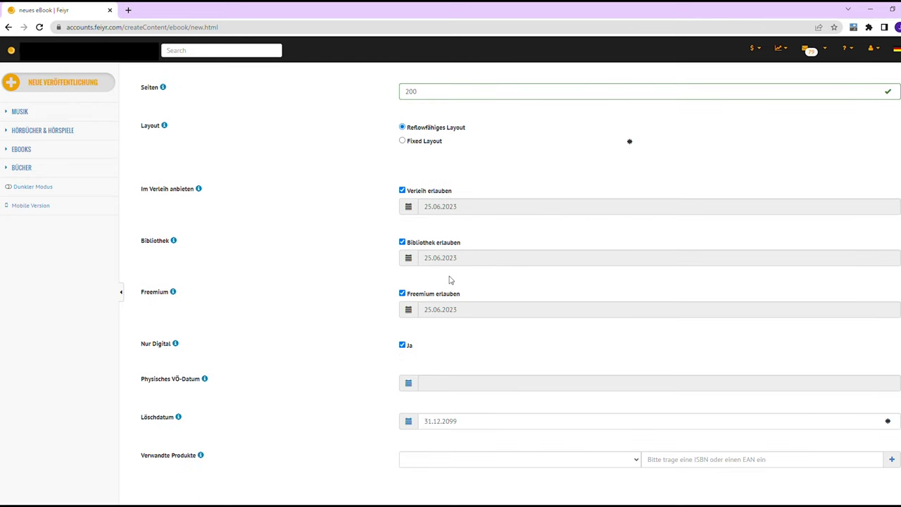
pyautogui.scroll(-2, 450, 279)
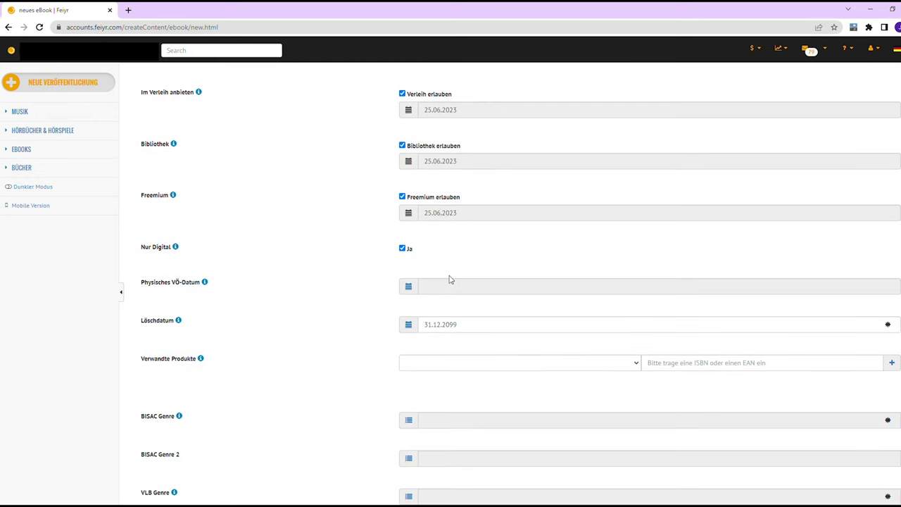
pyautogui.scroll(-1, 450, 280)
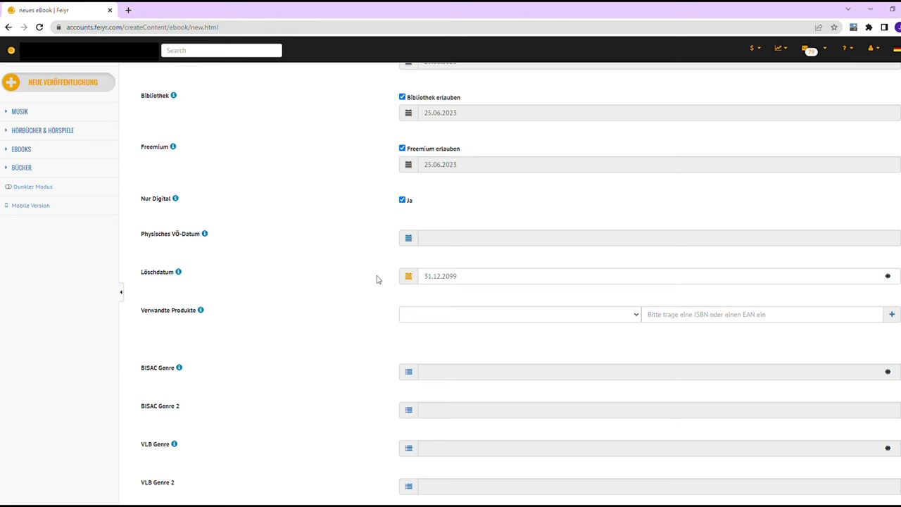
pyautogui.scroll(-1, 374, 280)
pyautogui.click(514, 271)
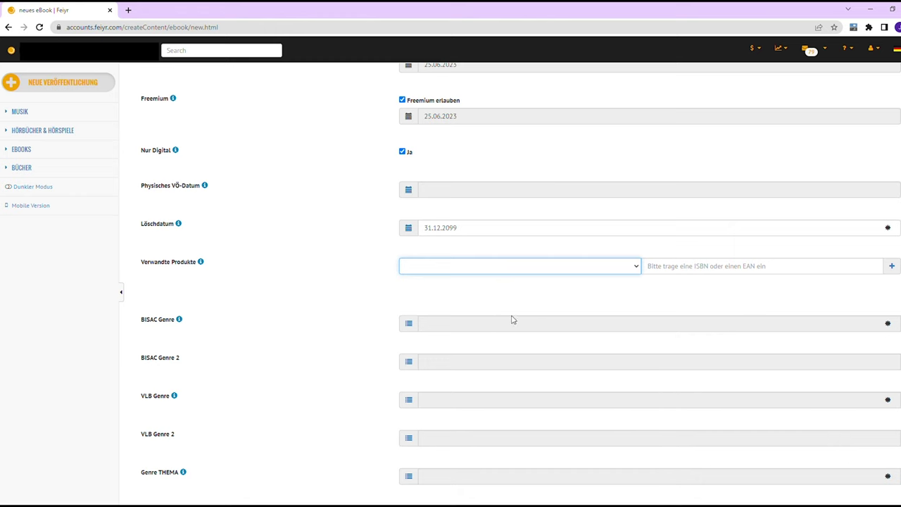
pyautogui.press('Down')
pyautogui.click(706, 275)
pyautogui.hotkey('ctrl', 'v')
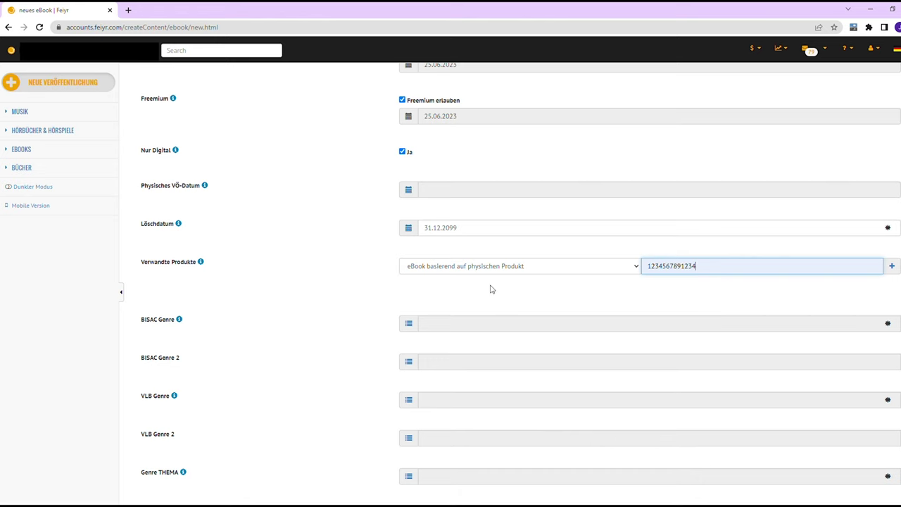
# - Set the BISAC Genre to "Ehe" from the "Familie & Beziehungen" category
pyautogui.scroll(-1, 491, 289)
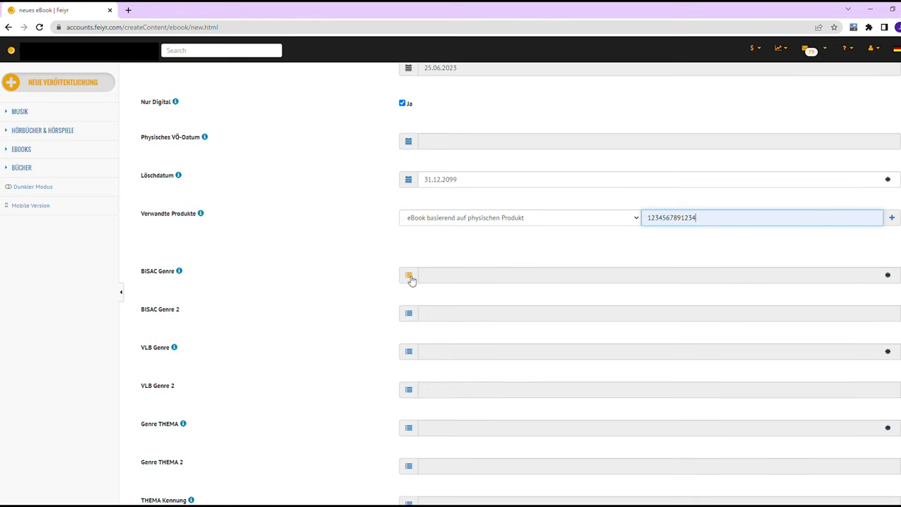
pyautogui.click(409, 276)
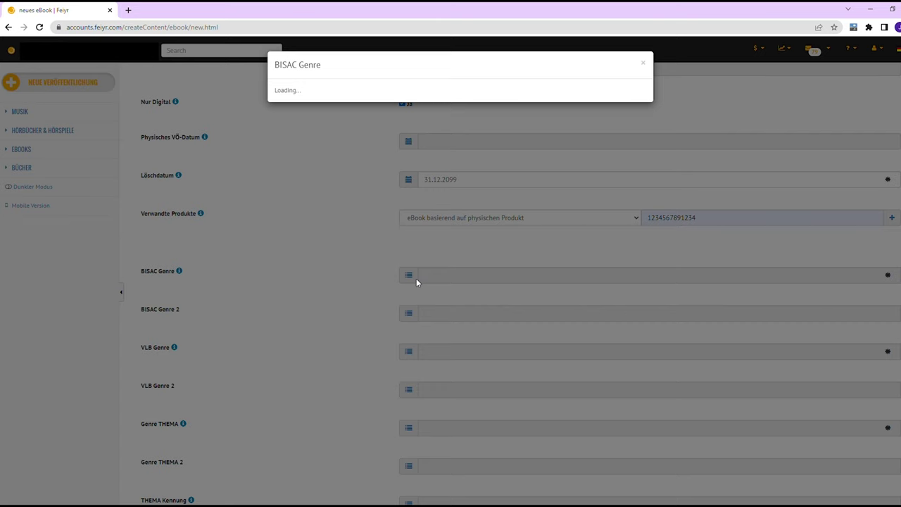
pyautogui.scroll(-1, 493, 240)
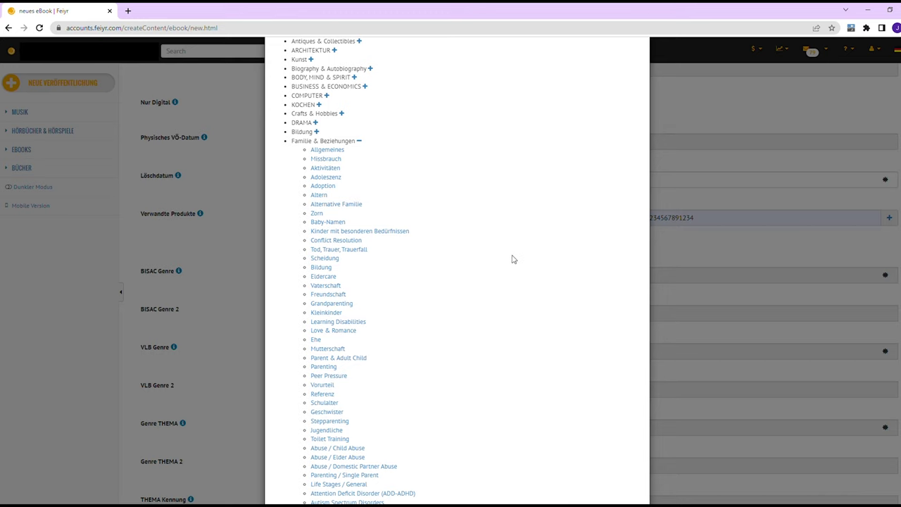
pyautogui.click(316, 340)
# - Set the VLB Genre to "Spielen, Raten" from the "Ratgeber" category
pyautogui.scroll(-3, 370, 289)
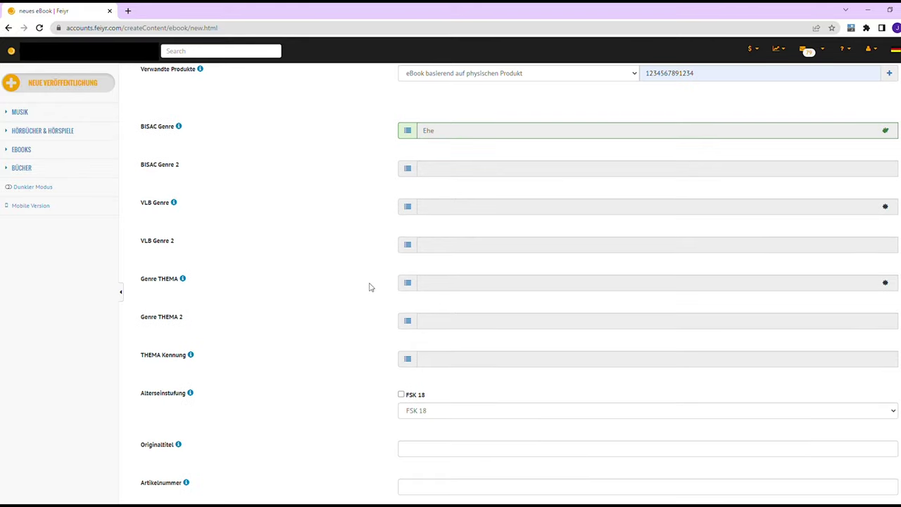
pyautogui.click(407, 206)
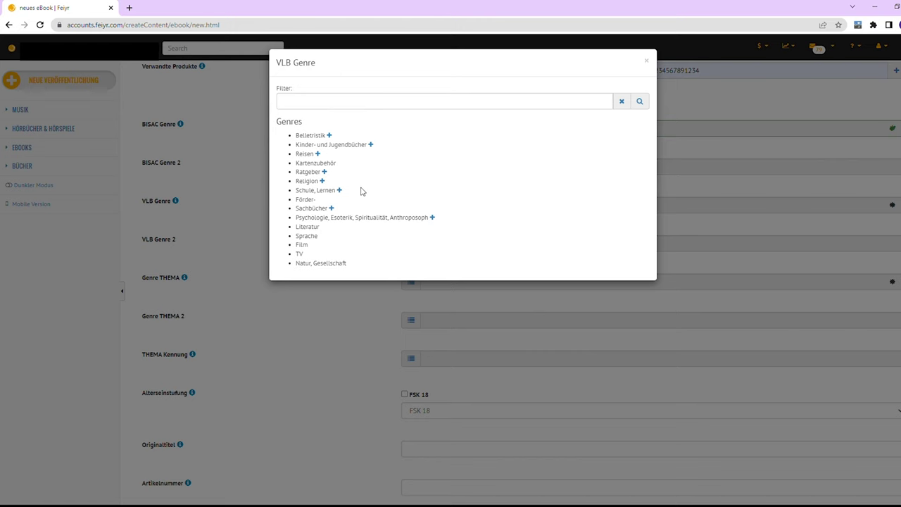
pyautogui.click(325, 172)
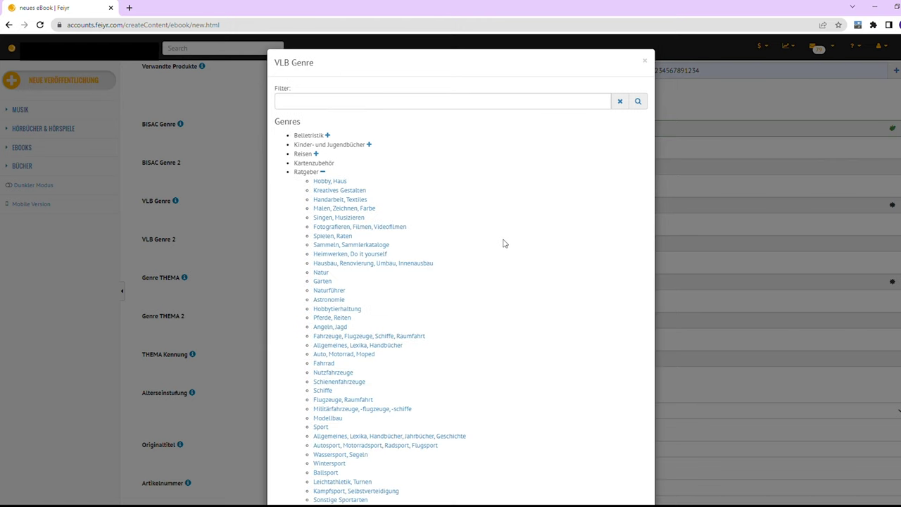
pyautogui.scroll(-2, 503, 243)
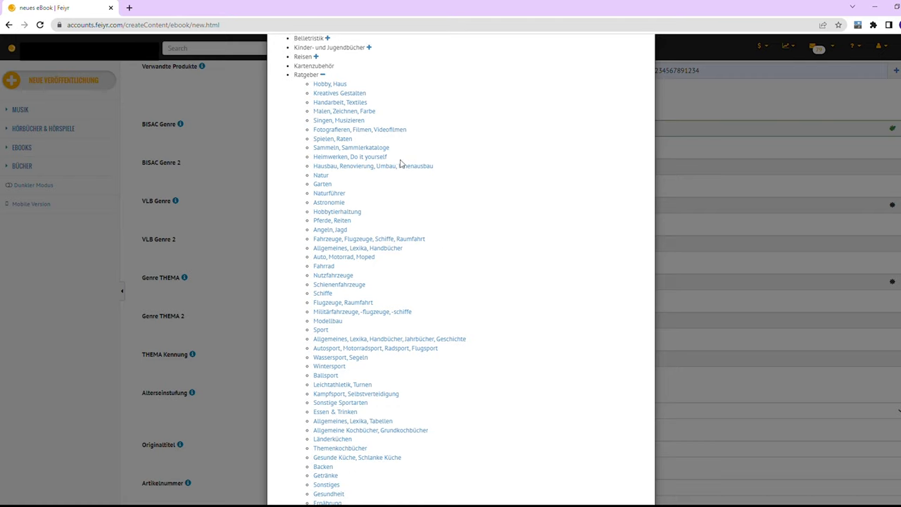
pyautogui.click(336, 139)
# - Set the Genre THEMA to "Cooking for one" from the "Lifestyle, Hobbies & Leisure" category
pyautogui.scroll(-2, 345, 243)
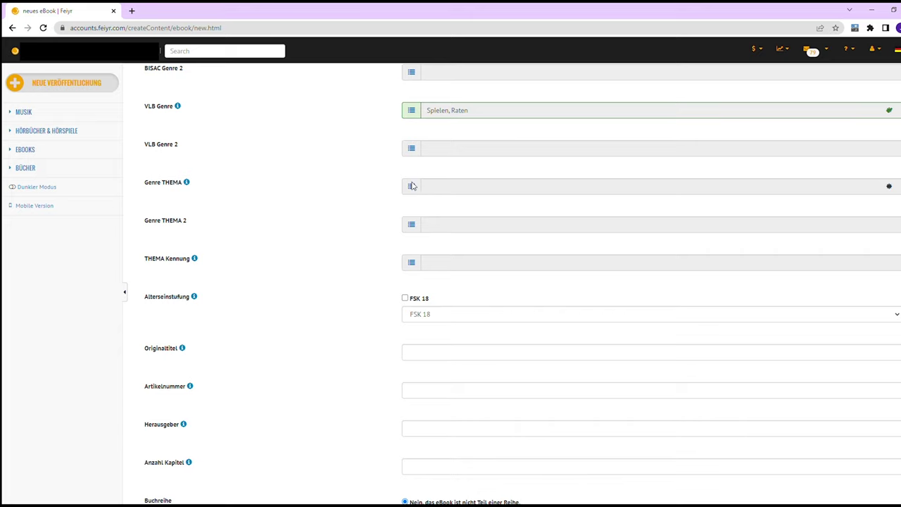
pyautogui.click(413, 186)
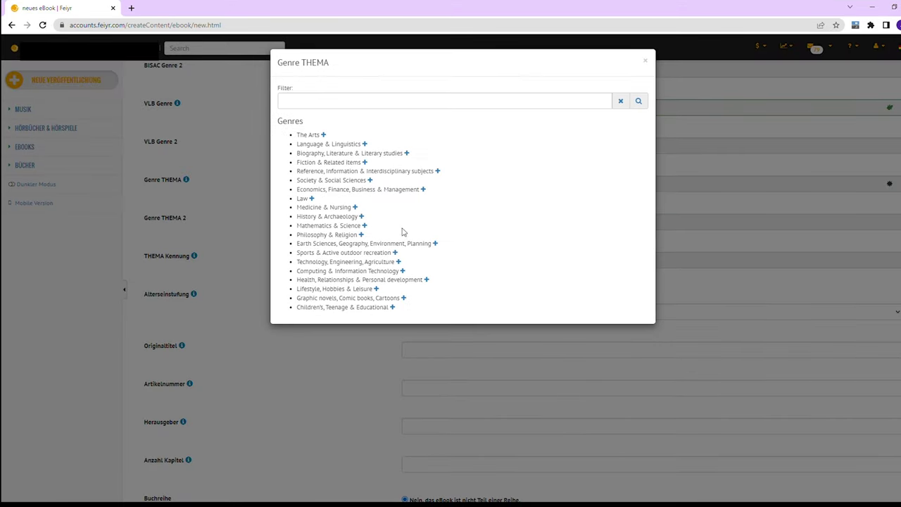
pyautogui.click(377, 289)
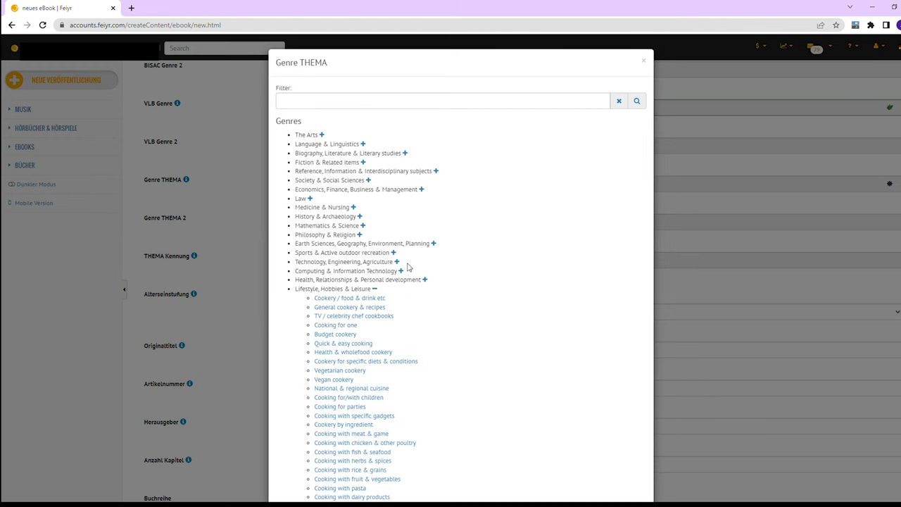
pyautogui.scroll(-2, 422, 292)
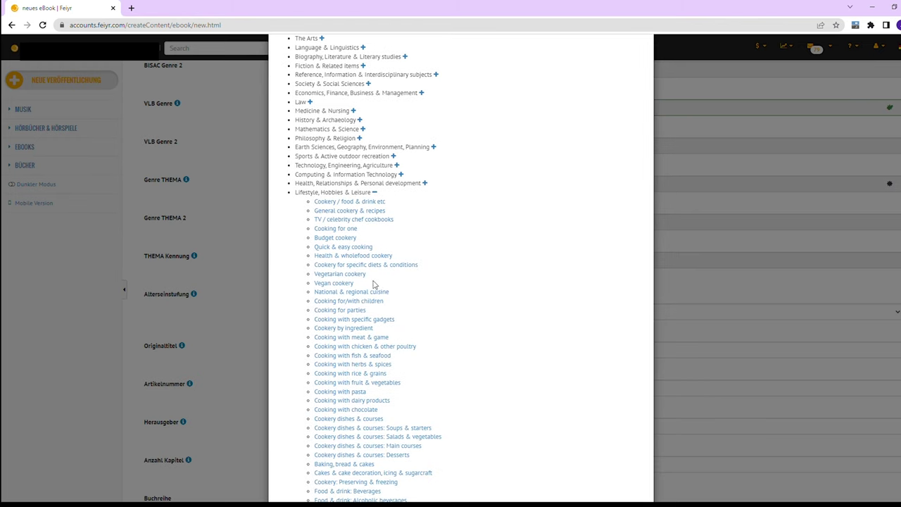
pyautogui.click(348, 229)
# - Set the age rating to "Keine Alterseinstufung" and continue to the upload stage
pyautogui.scroll(-2, 349, 258)
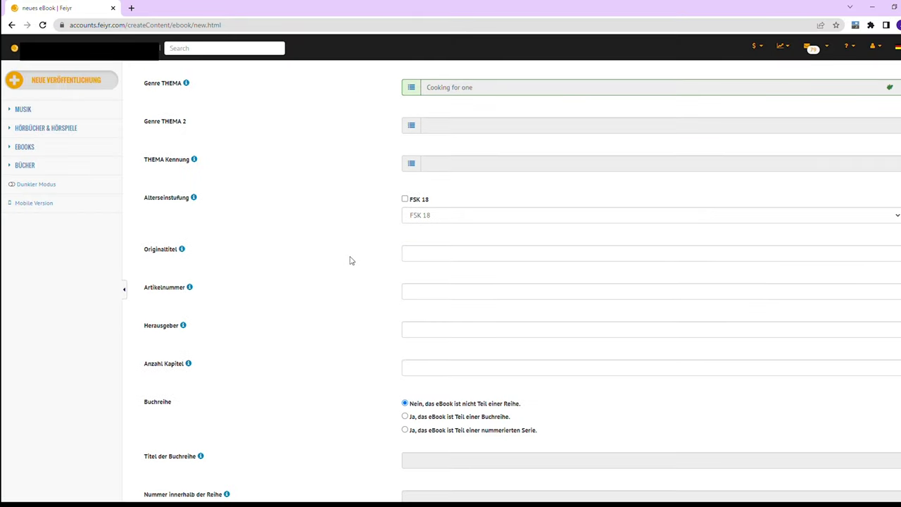
pyautogui.scroll(-1, 350, 260)
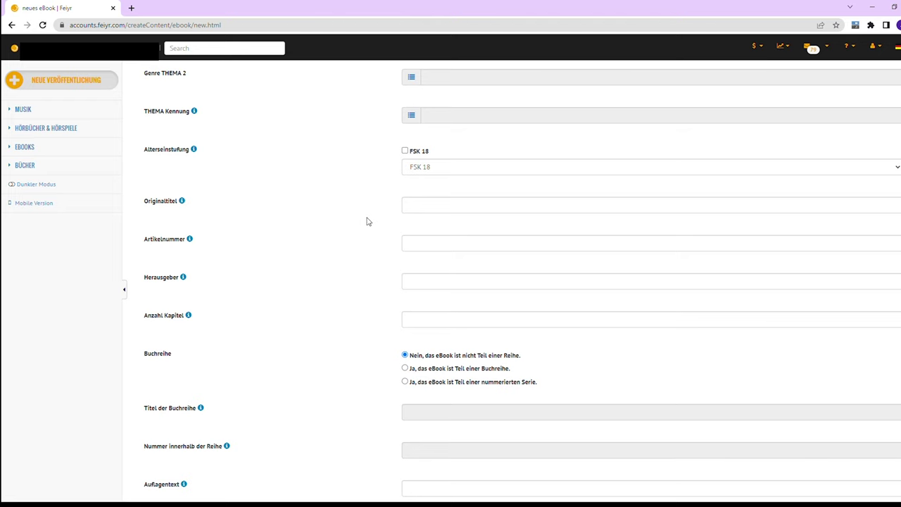
pyautogui.click(418, 173)
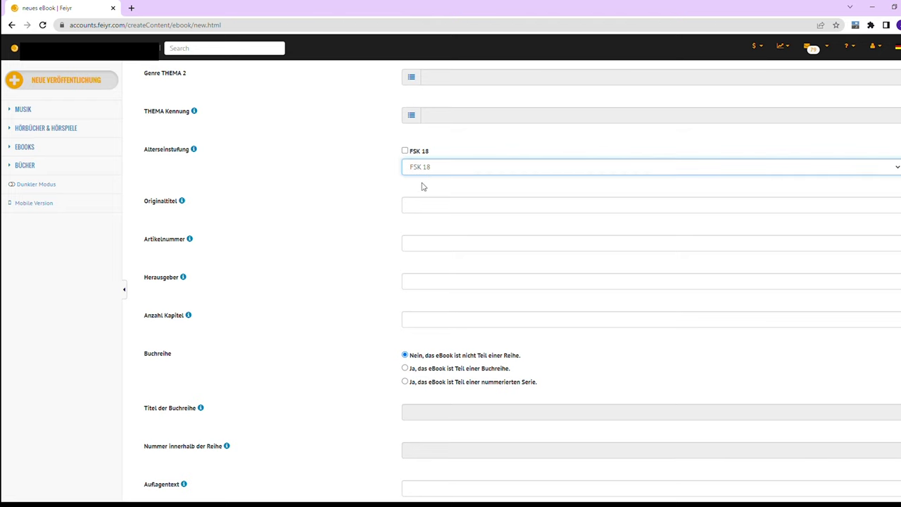
pyautogui.click(422, 191)
pyautogui.scroll(-2, 356, 224)
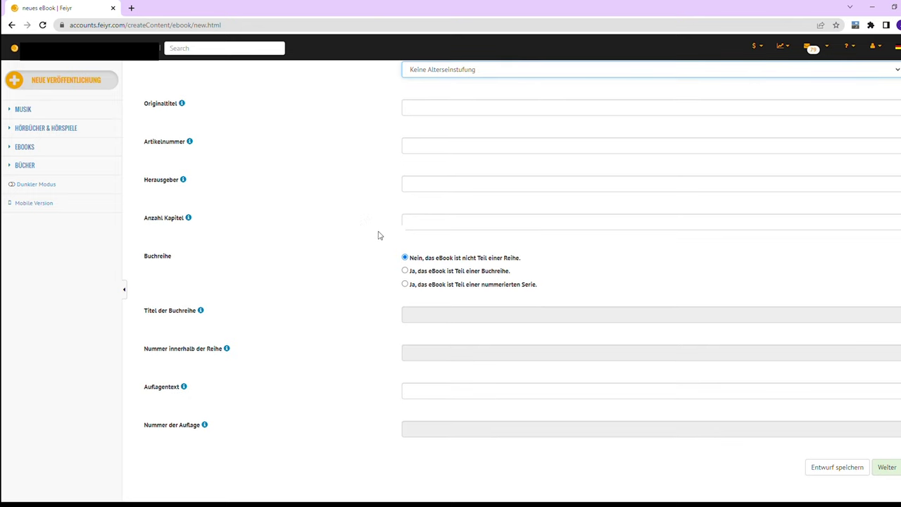
pyautogui.click(886, 467)
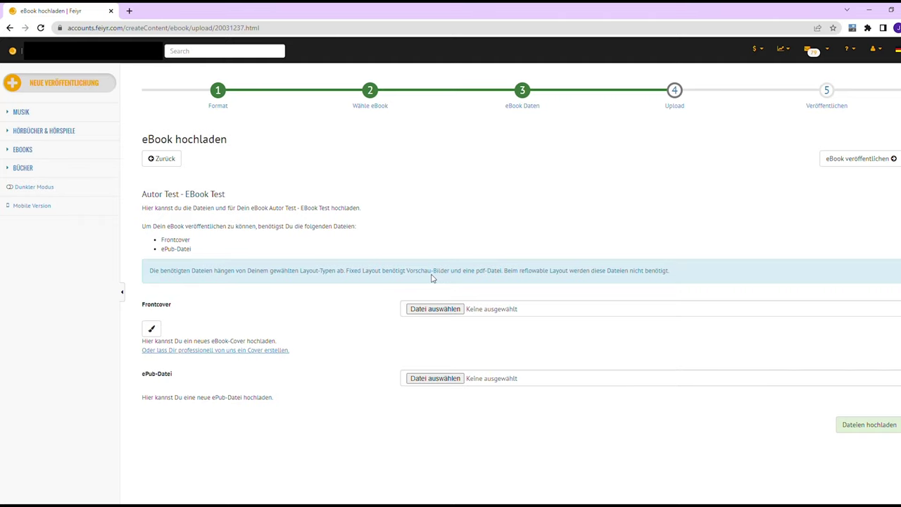
# - Upload "eBook Testcover.jpg" as the front cover and "20002715_5.epub" as the ePub file, and proceed to publishing
pyautogui.click(438, 313)
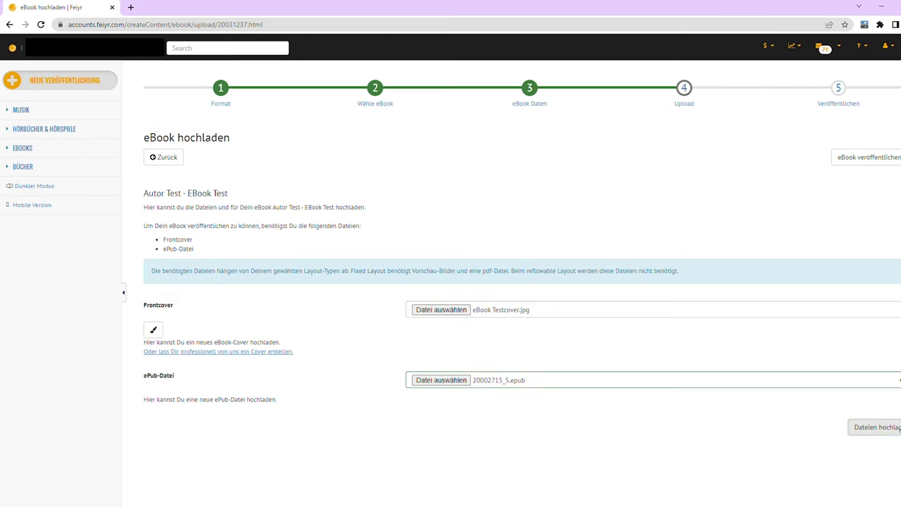
pyautogui.click(888, 428)
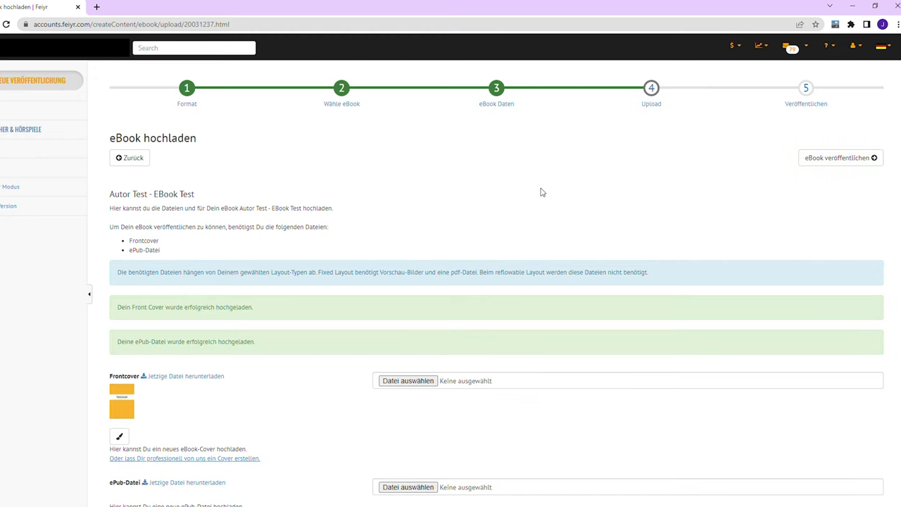
pyautogui.click(834, 166)
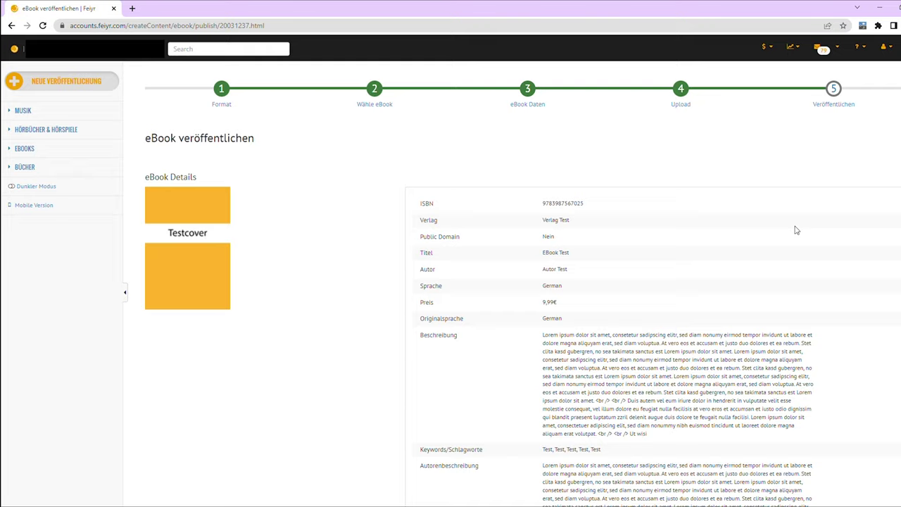
# - Review the eBook's details, the selected sales portals and the country restriction settings before publishing
pyautogui.scroll(-1, 795, 231)
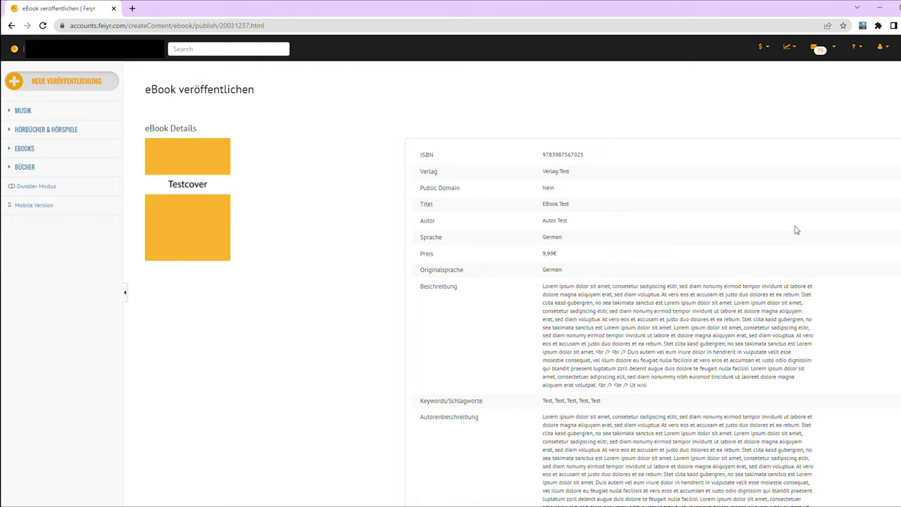
pyautogui.scroll(-1, 795, 230)
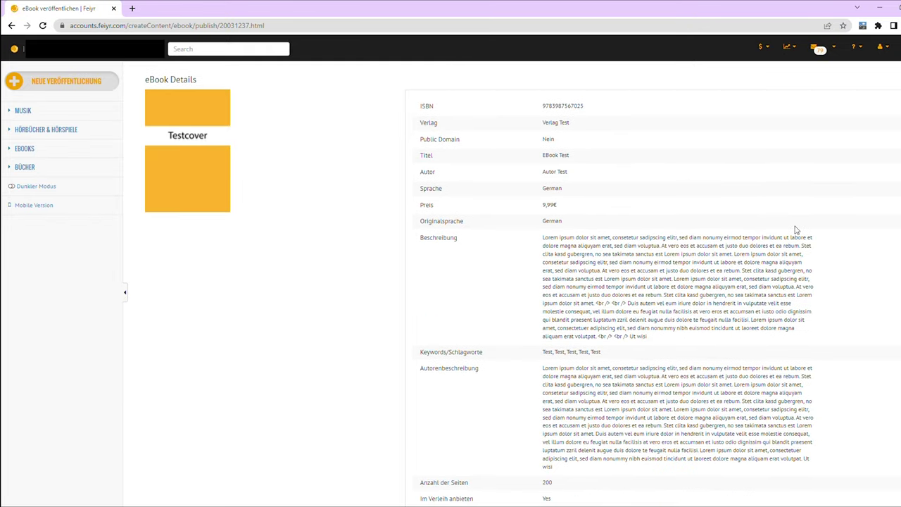
pyautogui.scroll(-5, 795, 230)
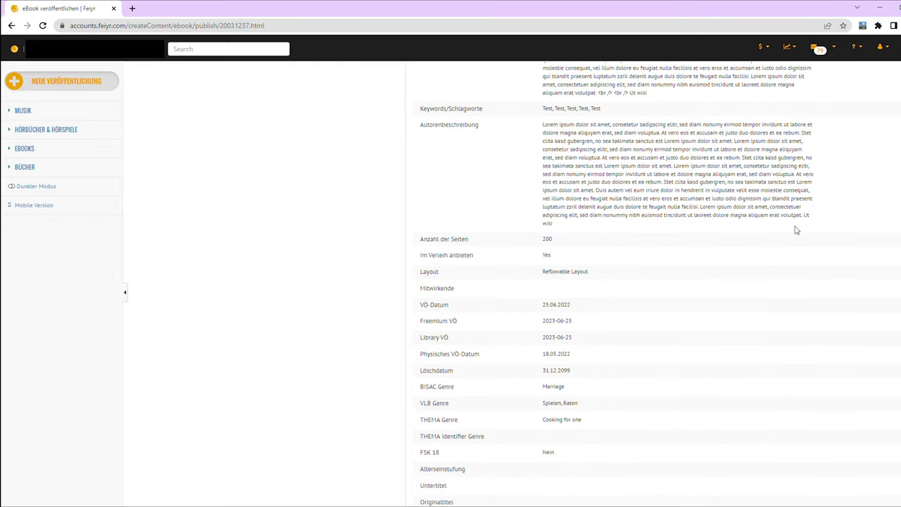
pyautogui.scroll(-3, 776, 239)
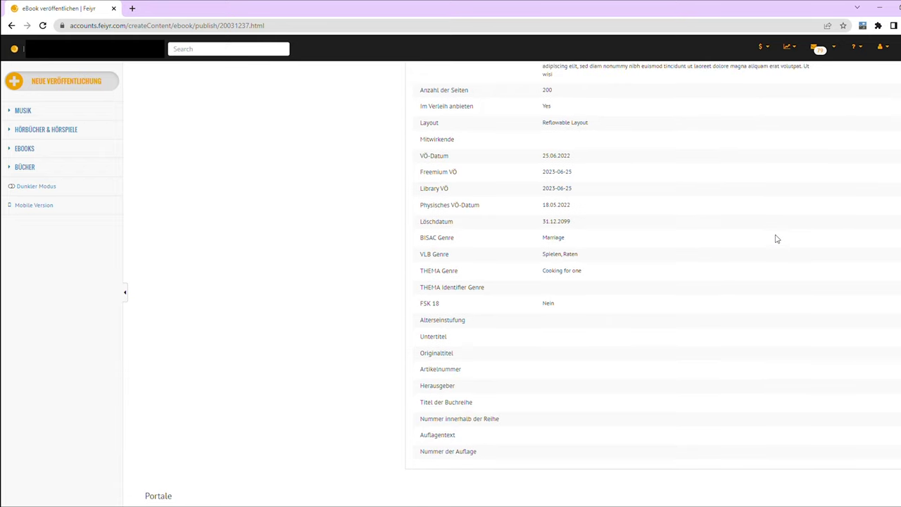
pyautogui.scroll(-3, 776, 239)
pyautogui.scroll(-3, 776, 239)
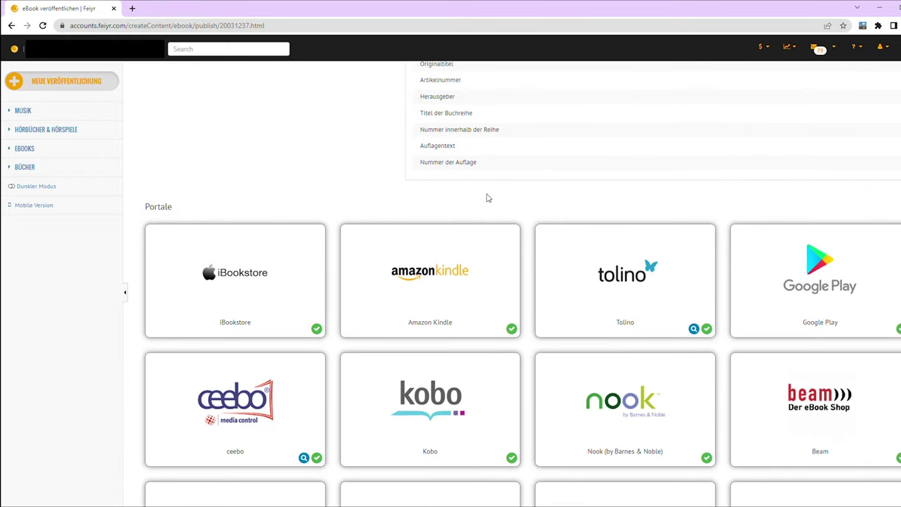
pyautogui.scroll(-4, 482, 197)
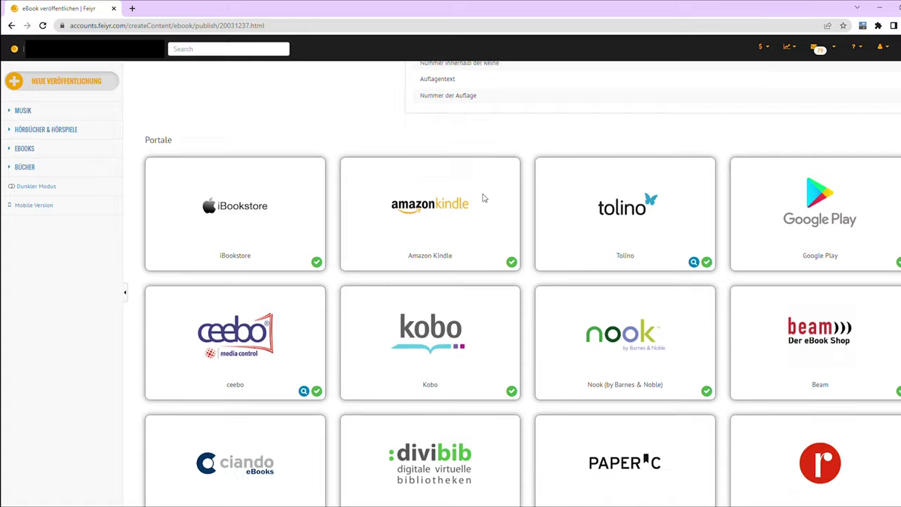
pyautogui.scroll(-3, 485, 199)
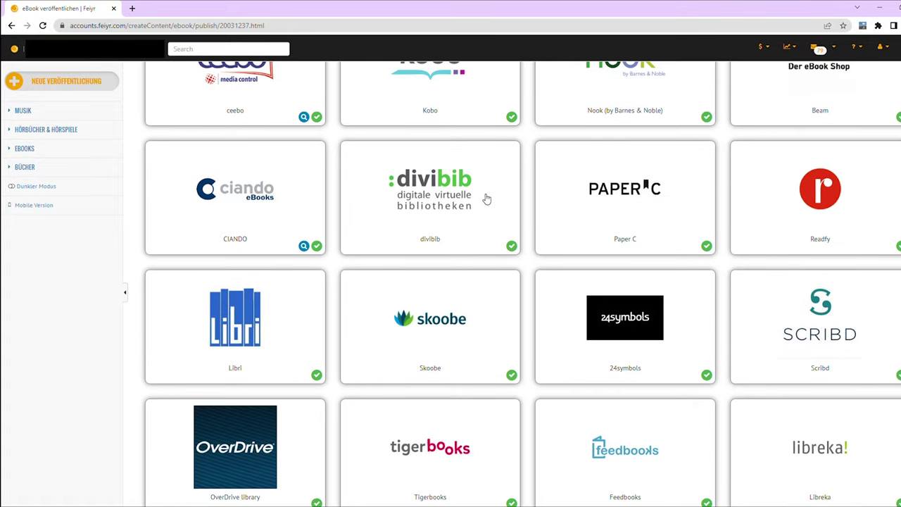
pyautogui.scroll(-2, 486, 199)
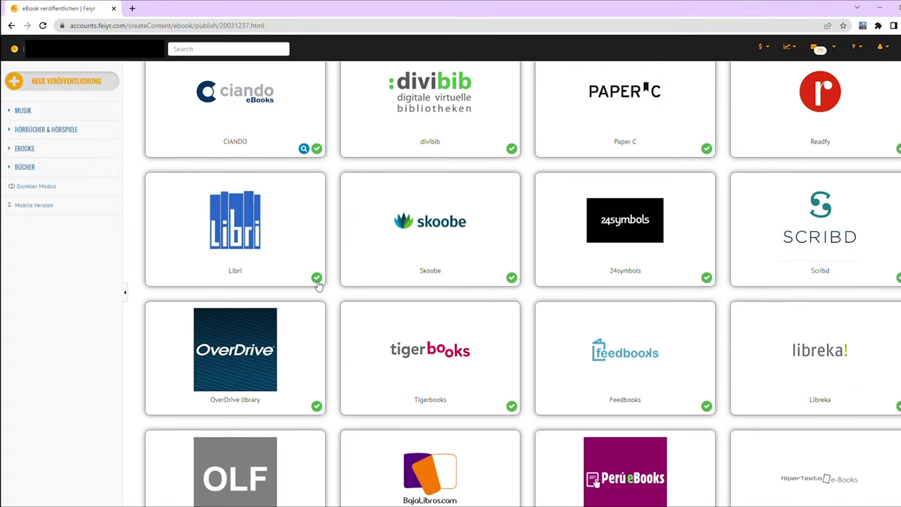
pyautogui.scroll(-4, 318, 258)
pyautogui.scroll(-13, 319, 257)
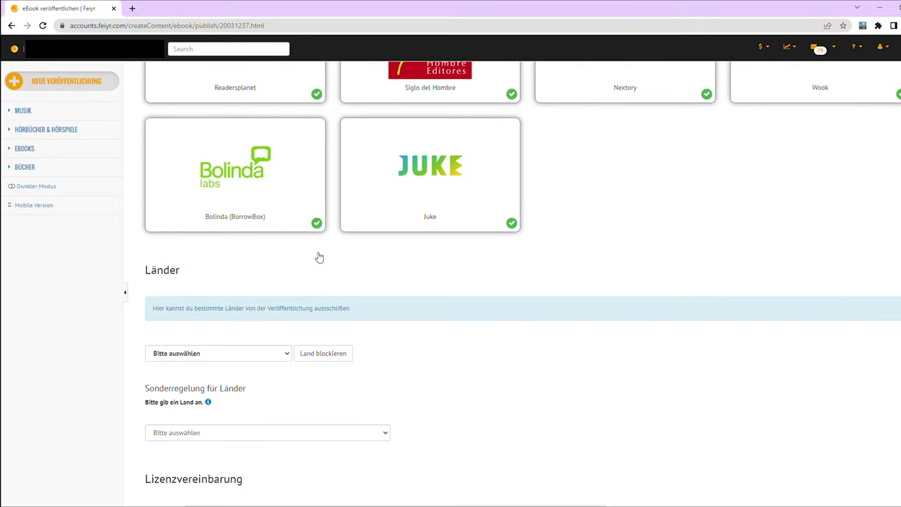
pyautogui.scroll(-2, 319, 257)
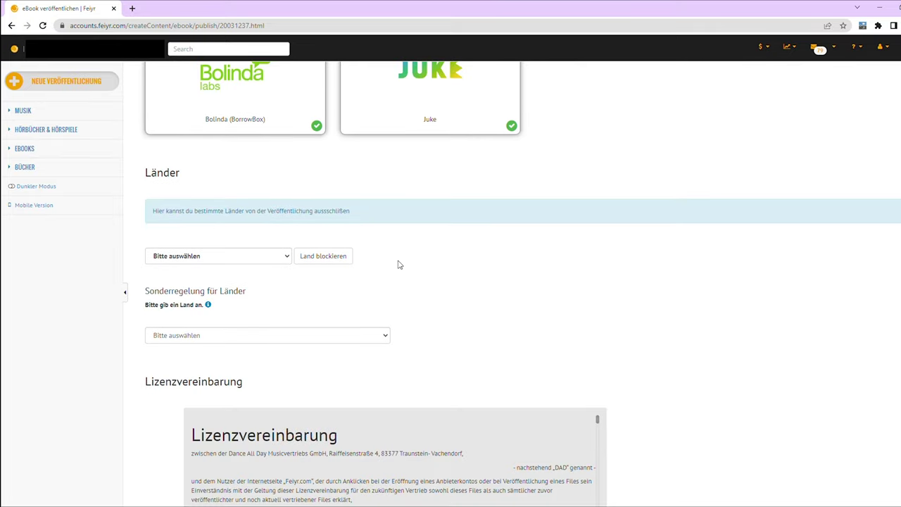
# - Accept the licence agreement and publish the eBook, confirming that all its data is correct
pyautogui.scroll(-4, 399, 264)
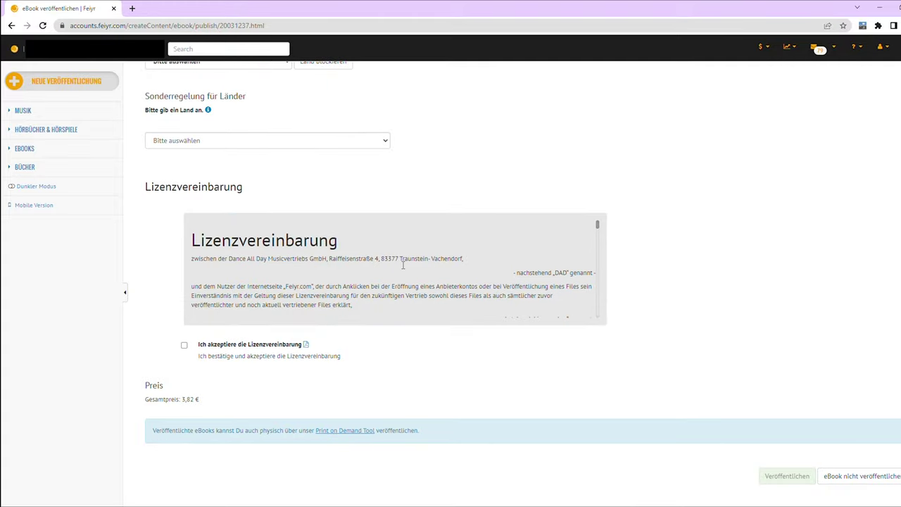
pyautogui.click(184, 346)
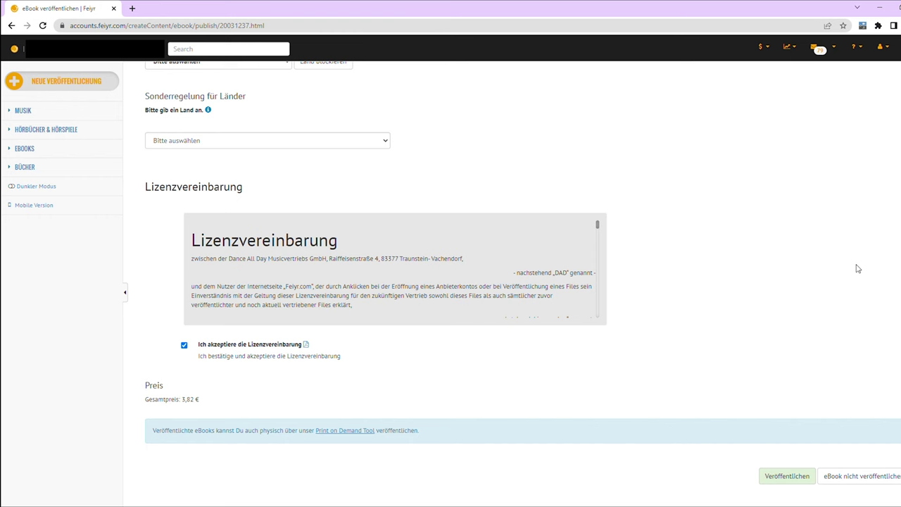
pyautogui.click(786, 475)
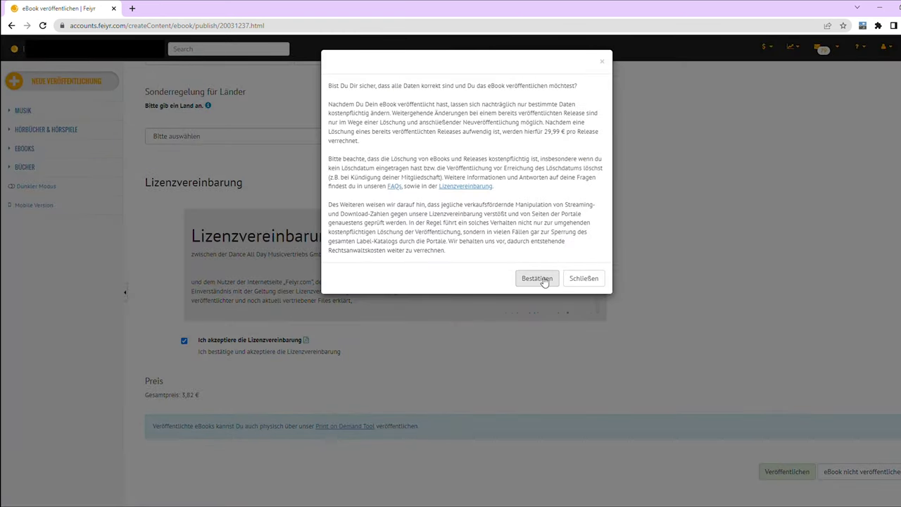
pyautogui.click(542, 280)
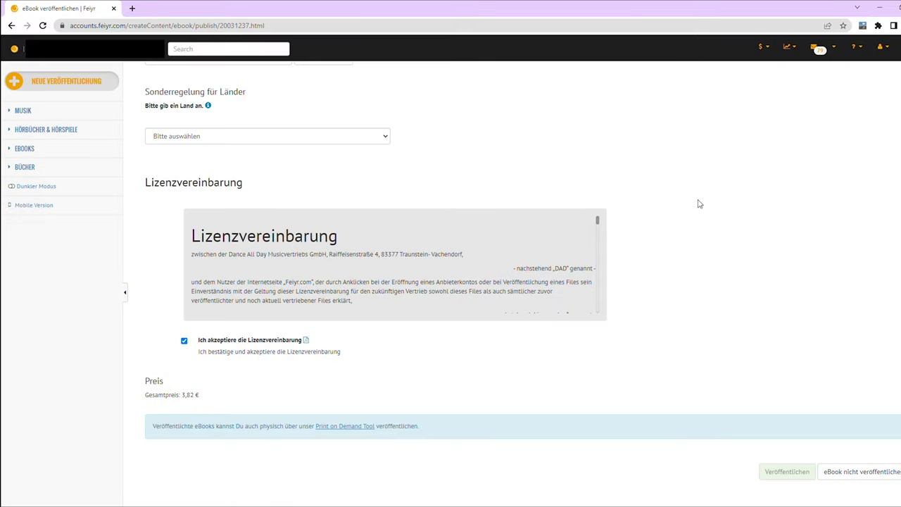